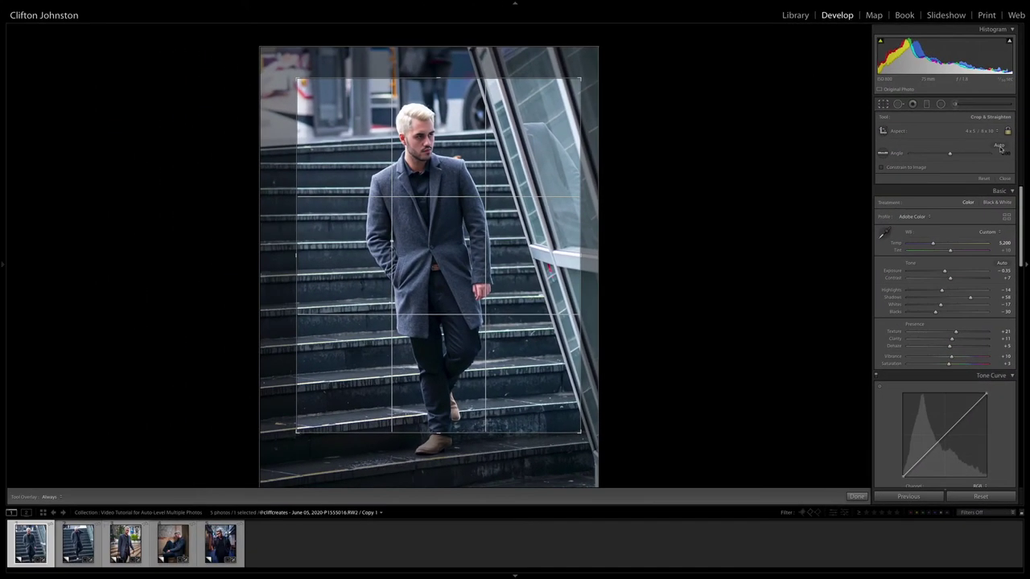
- Auto-straighten the first stair portrait with Crop Auto and copy its Crop settings
{"action": "left_click", "coordinate": [1000, 147]}
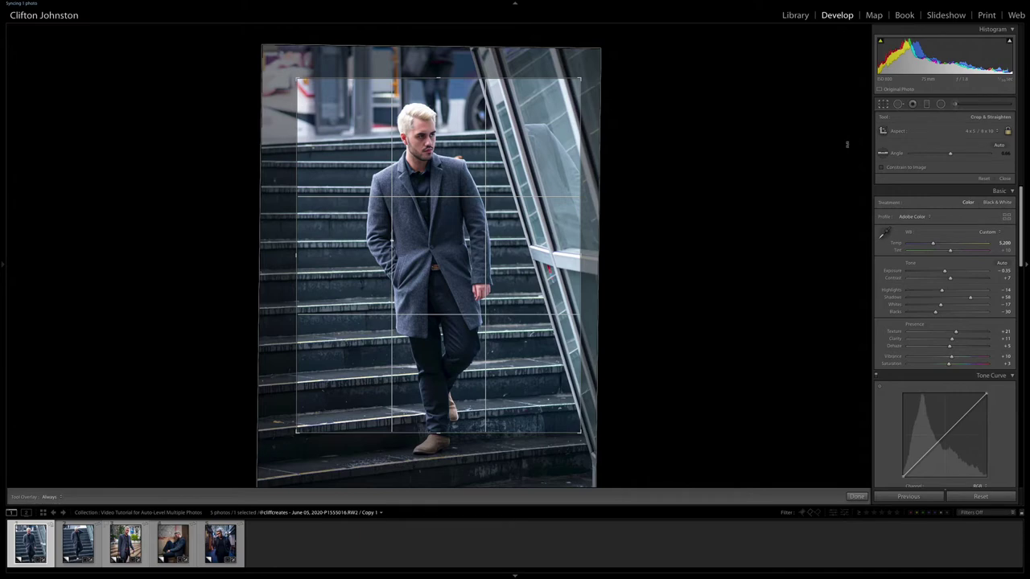
{"action": "key", "text": "super"}
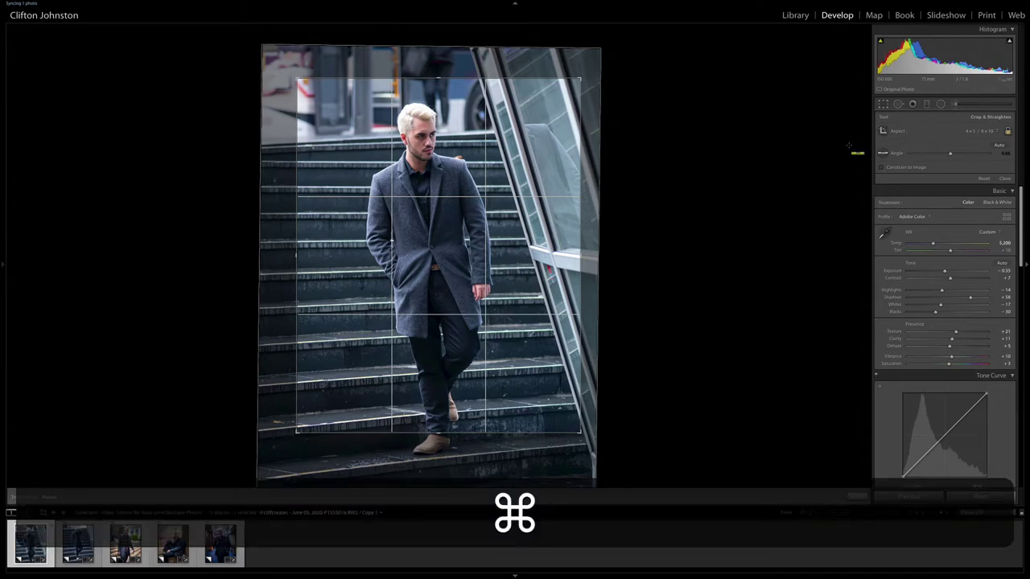
{"action": "key", "text": "super+c"}
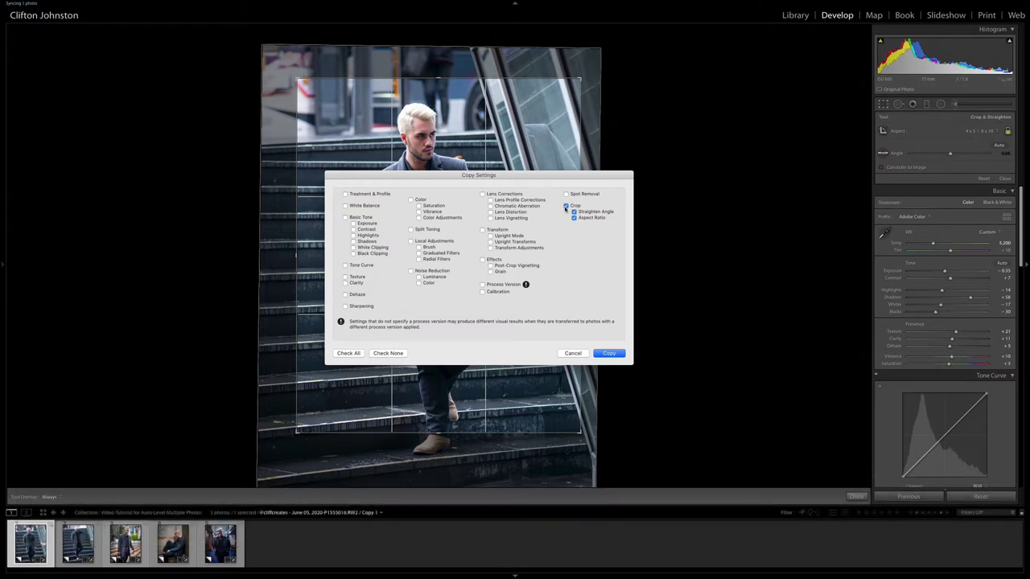
{"action": "left_click", "coordinate": [609, 354]}
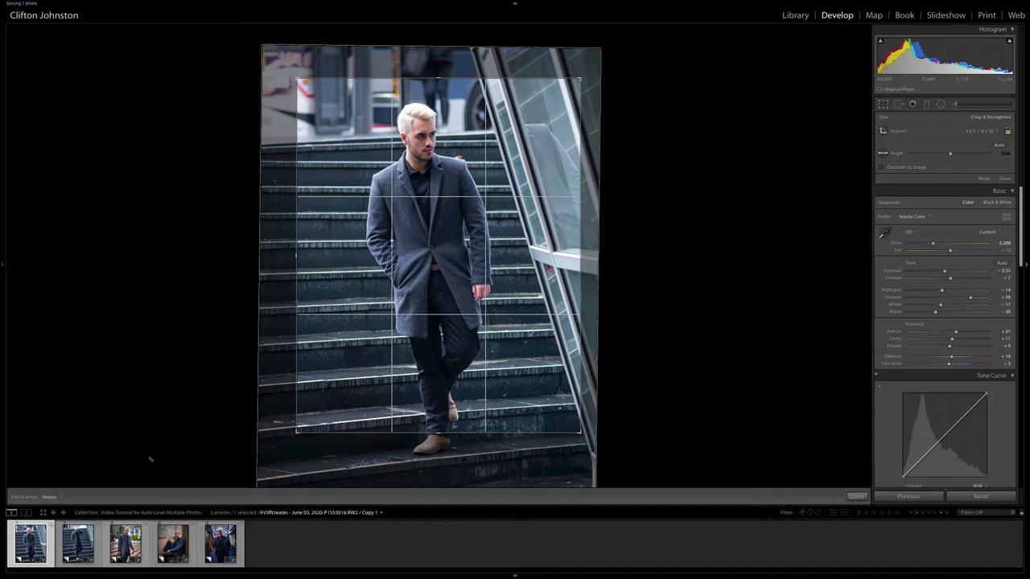
- Paste the copied crop onto the second stairway photo, giving it a 0.66 straighten angle
{"action": "left_click", "coordinate": [77, 543]}
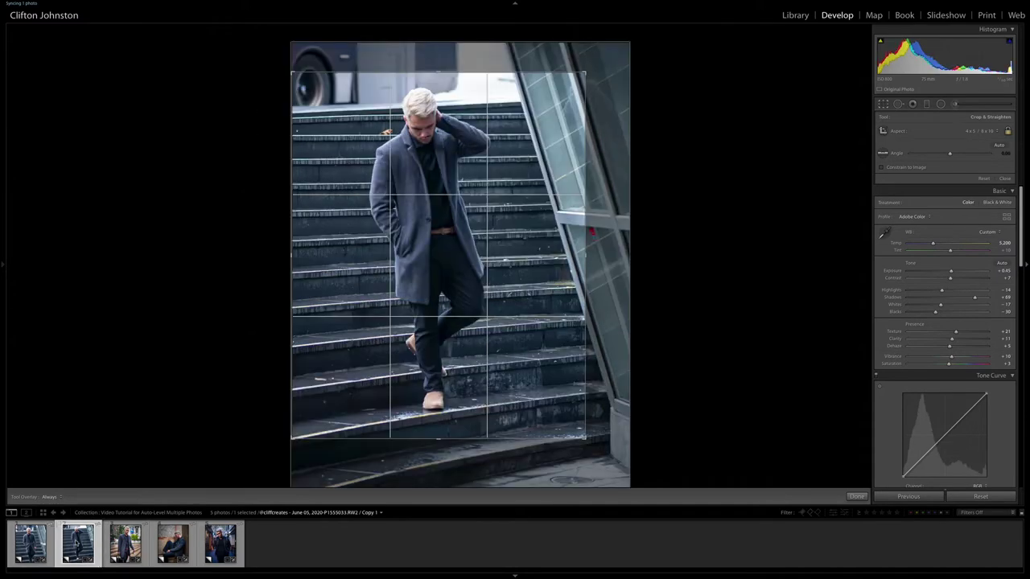
{"action": "key", "text": "super+v"}
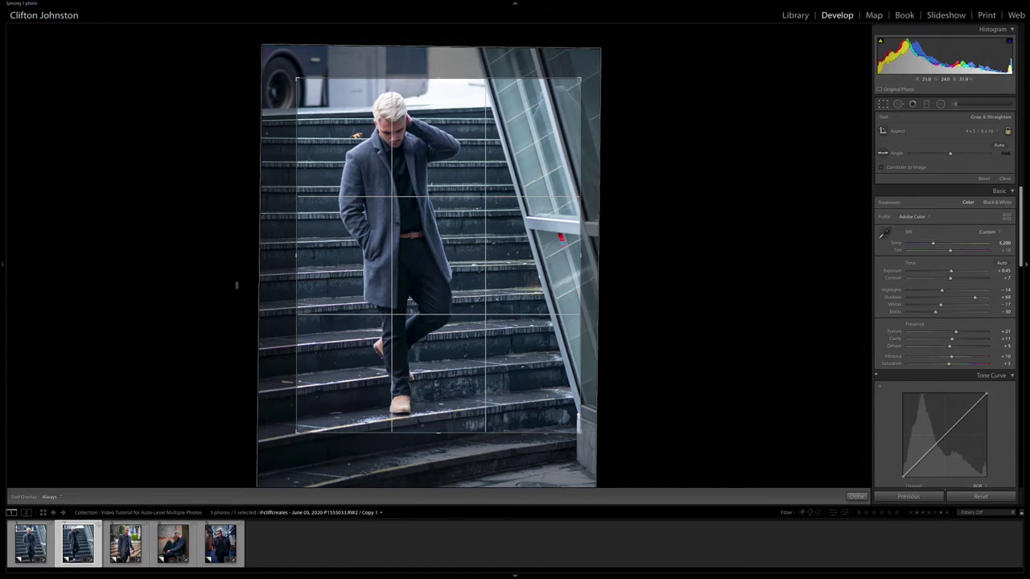
- Undo the pasted crop and apply the Transform panel's Upright Level to the stair portrait
{"action": "key", "text": "super"}
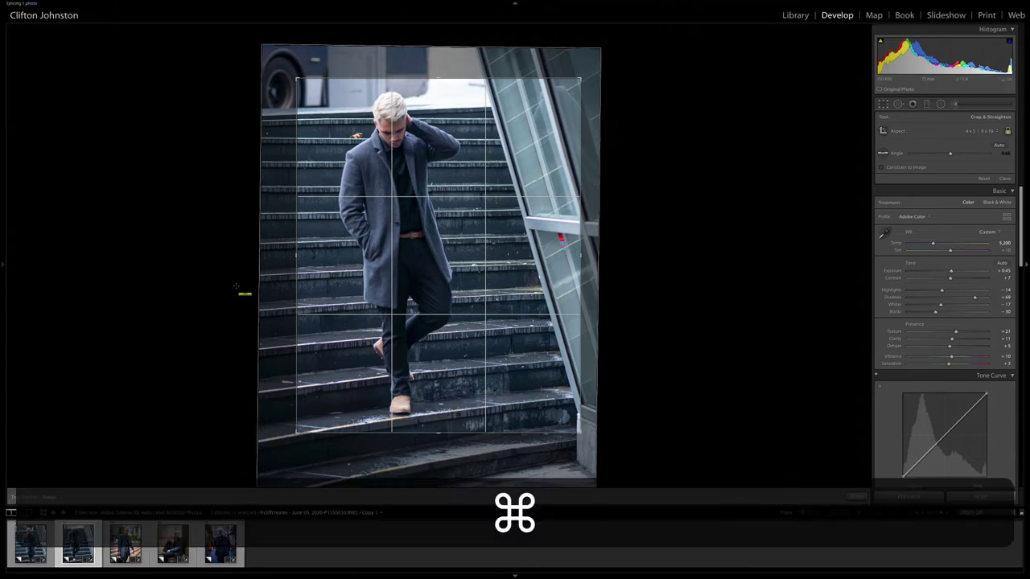
{"action": "key", "text": "super+z"}
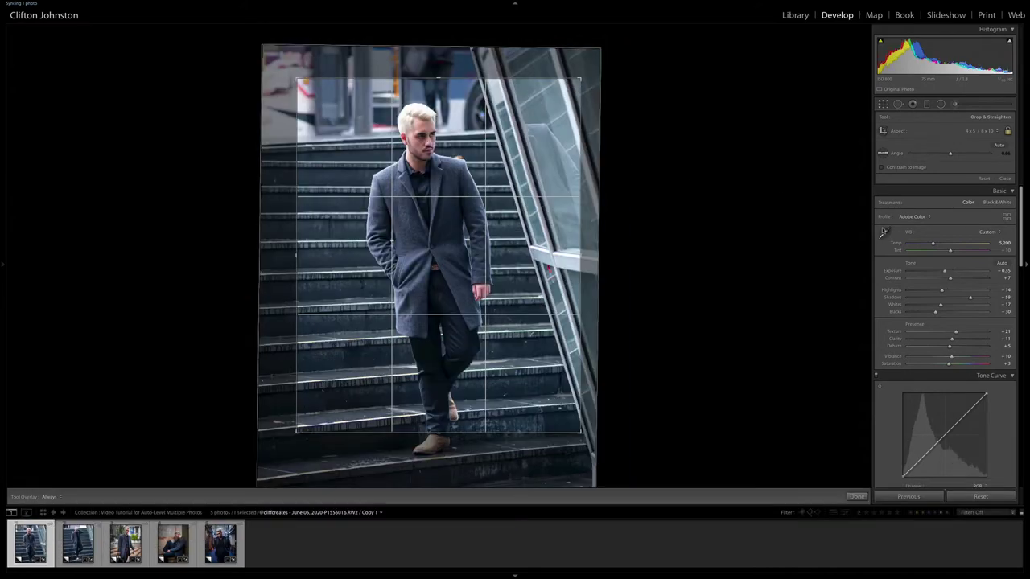
{"action": "scroll", "coordinate": [1002, 304], "scroll_direction": "down", "scroll_amount": 10}
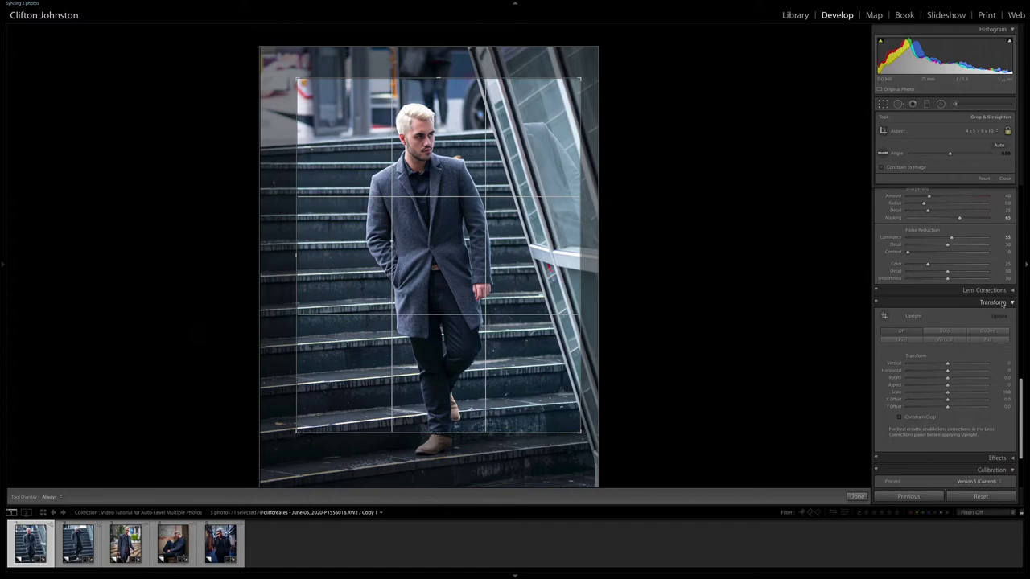
{"action": "left_click", "coordinate": [899, 341]}
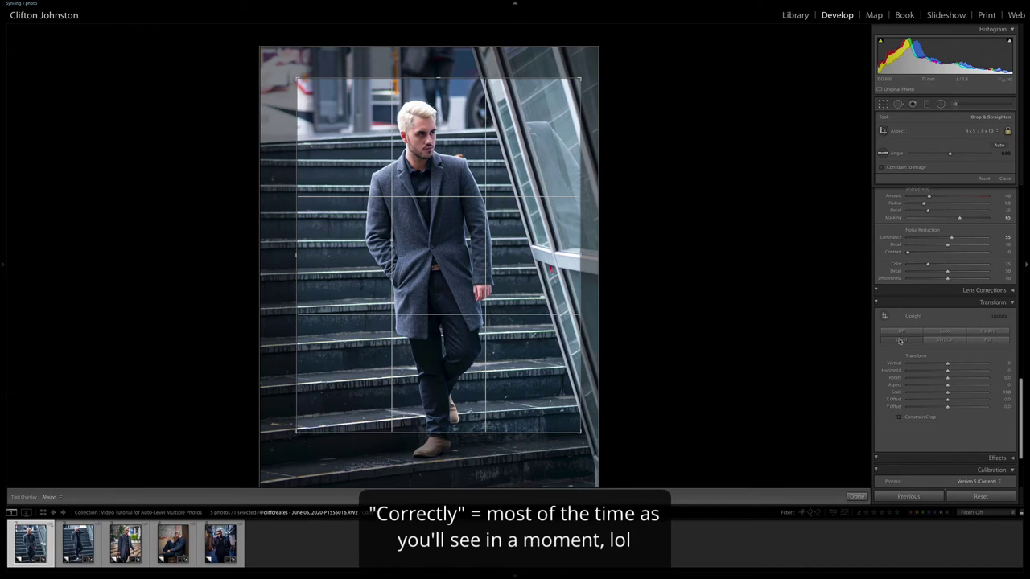
- Copy only Upright Mode, excluding Crop, Upright Transforms and Transform Adjustments
{"action": "left_click", "coordinate": [946, 340]}
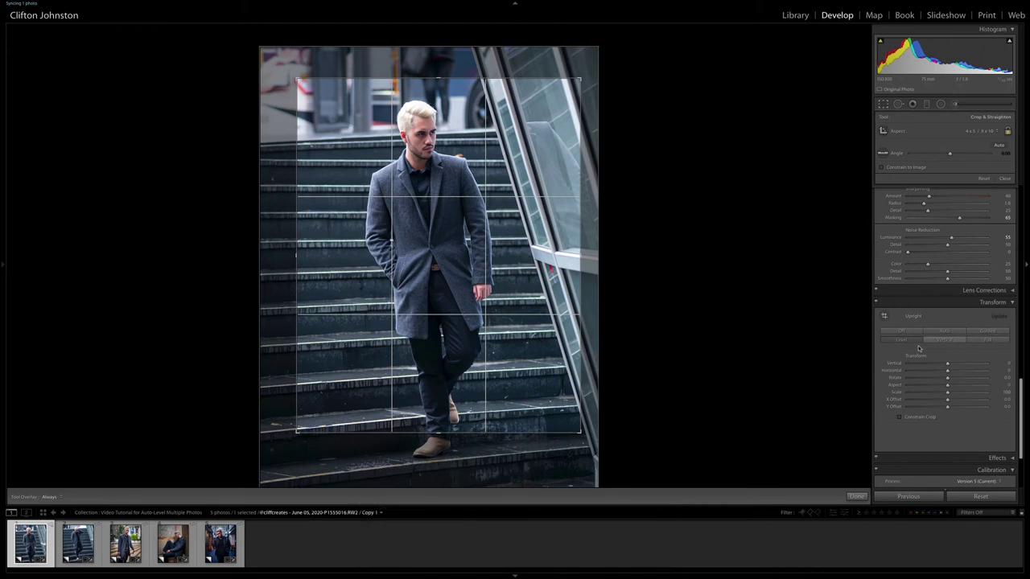
{"action": "key", "text": "super"}
{"action": "key", "text": "super+c"}
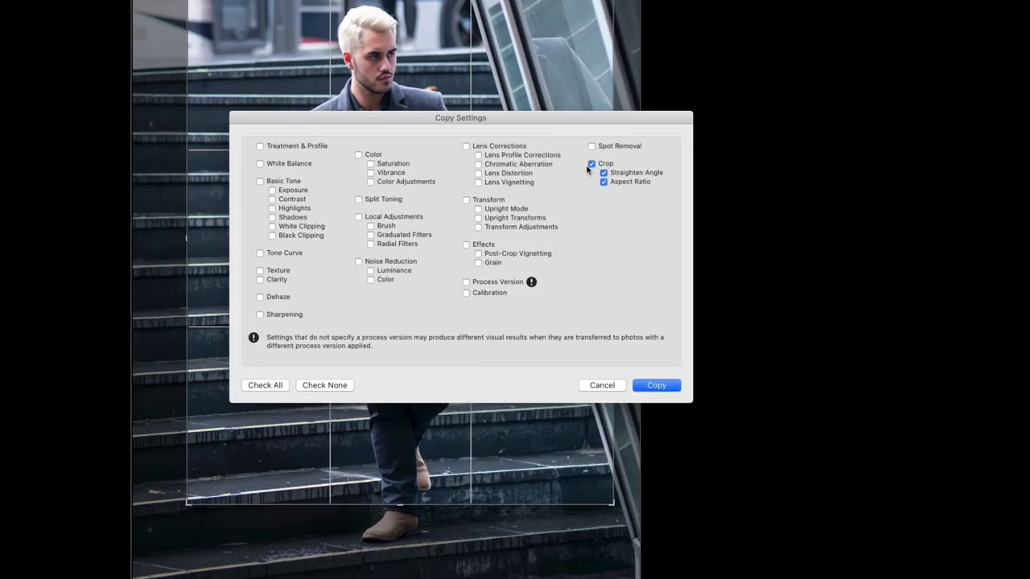
{"action": "left_click", "coordinate": [591, 165]}
{"action": "left_click", "coordinate": [466, 200]}
{"action": "left_click", "coordinate": [478, 218]}
{"action": "left_click", "coordinate": [673, 386]}
- Paste Upright Level onto the second through fifth portraits together, then deselect them
{"action": "key", "text": "Right"}
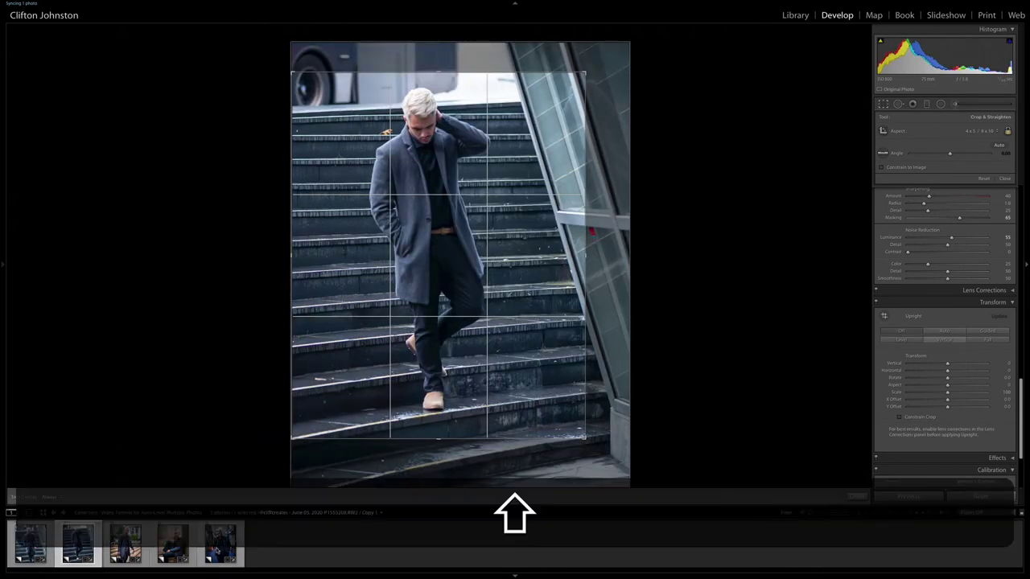
{"action": "left_click", "coordinate": [220, 543], "text": "shift"}
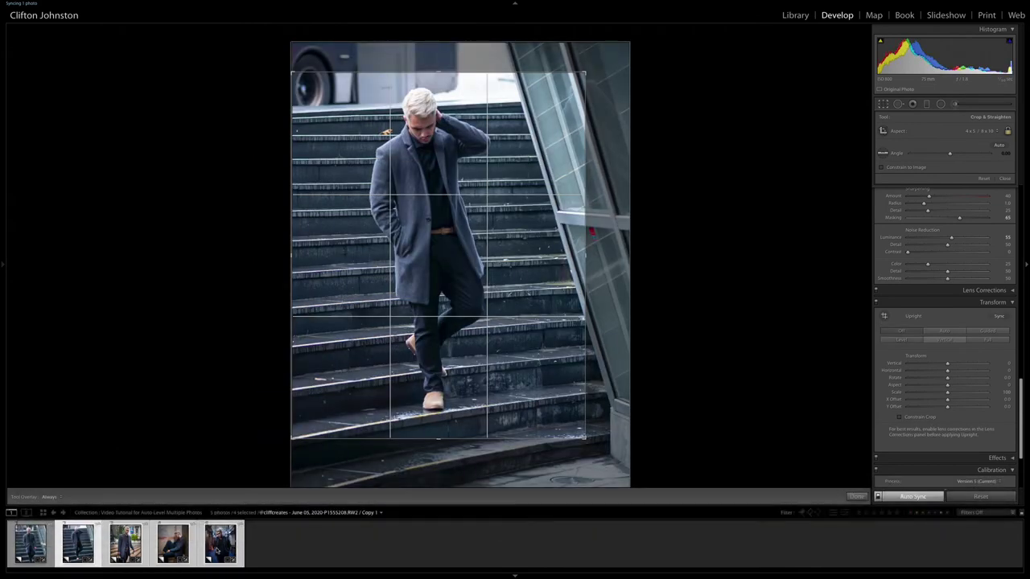
{"action": "key", "text": "super+v"}
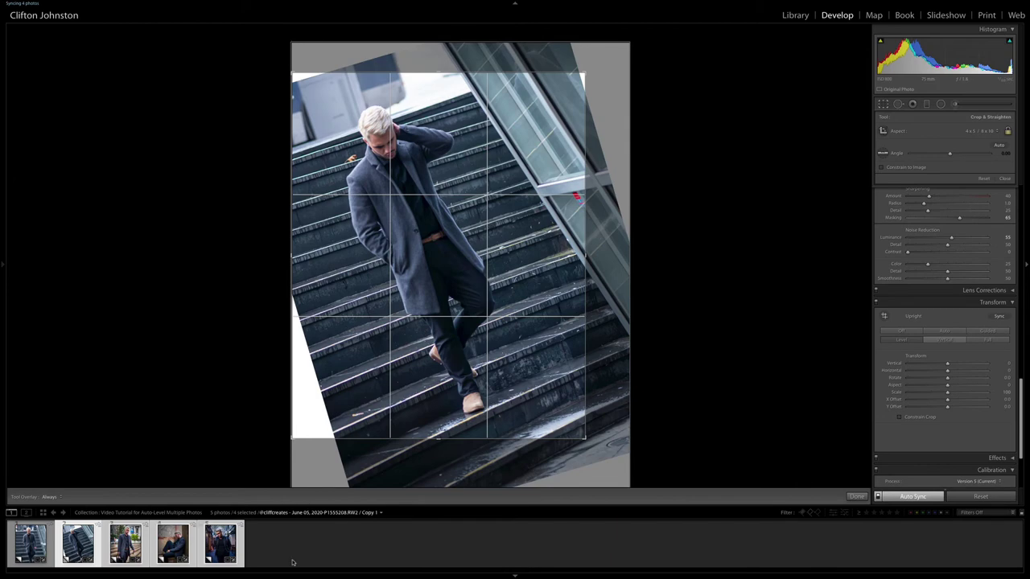
{"action": "left_click", "coordinate": [306, 538]}
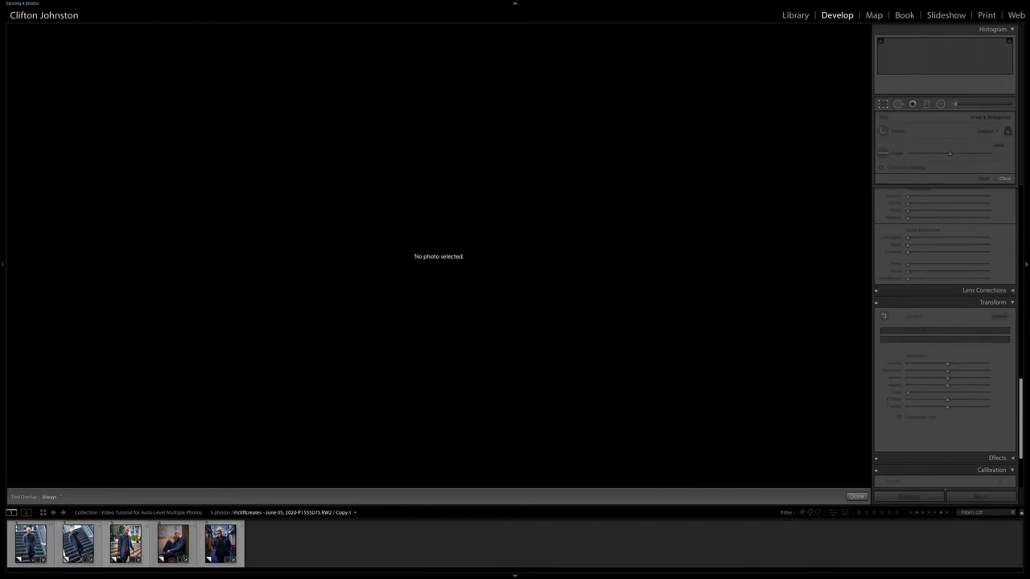
- Inspect the pasted leveling on the third, then the second, stair portrait
{"action": "left_click", "coordinate": [127, 543]}
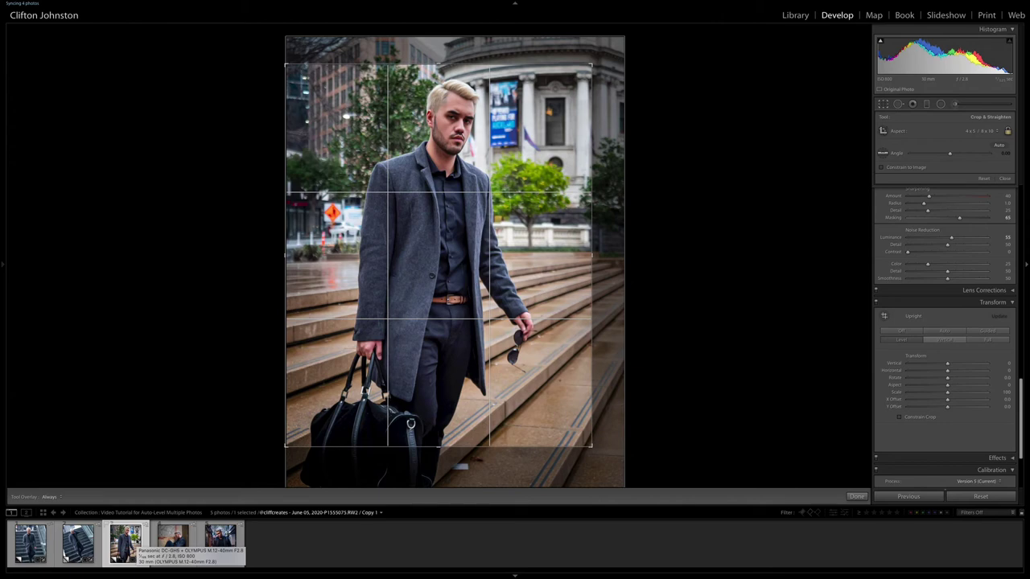
{"action": "left_click", "coordinate": [89, 549]}
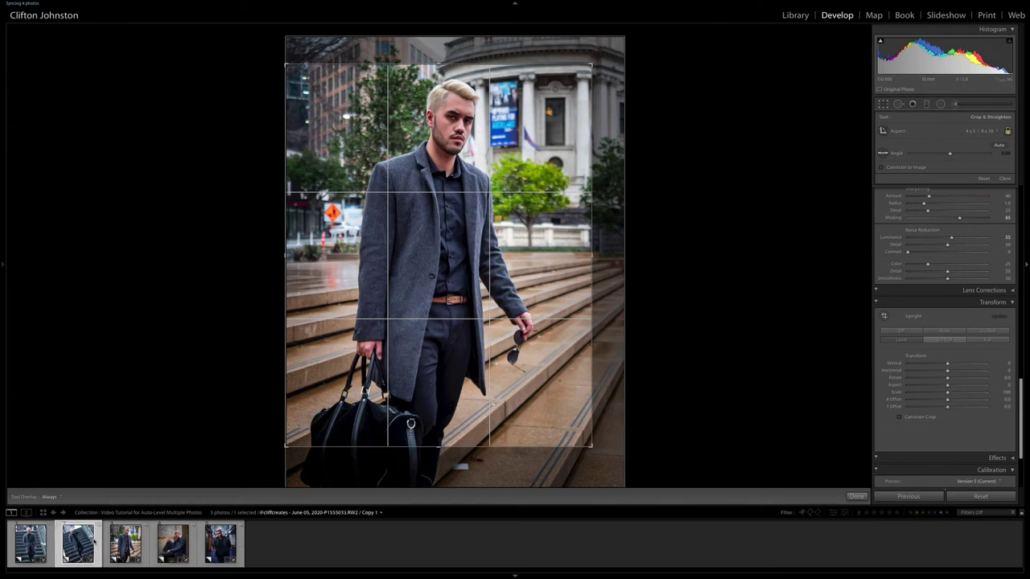